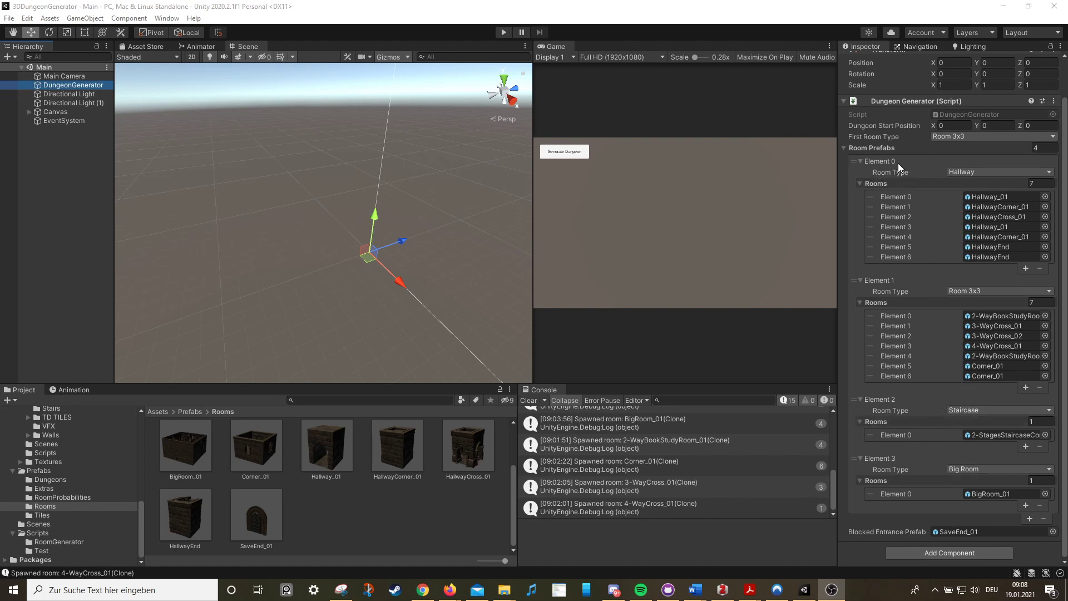
pyautogui.scroll(2, 336, 508)
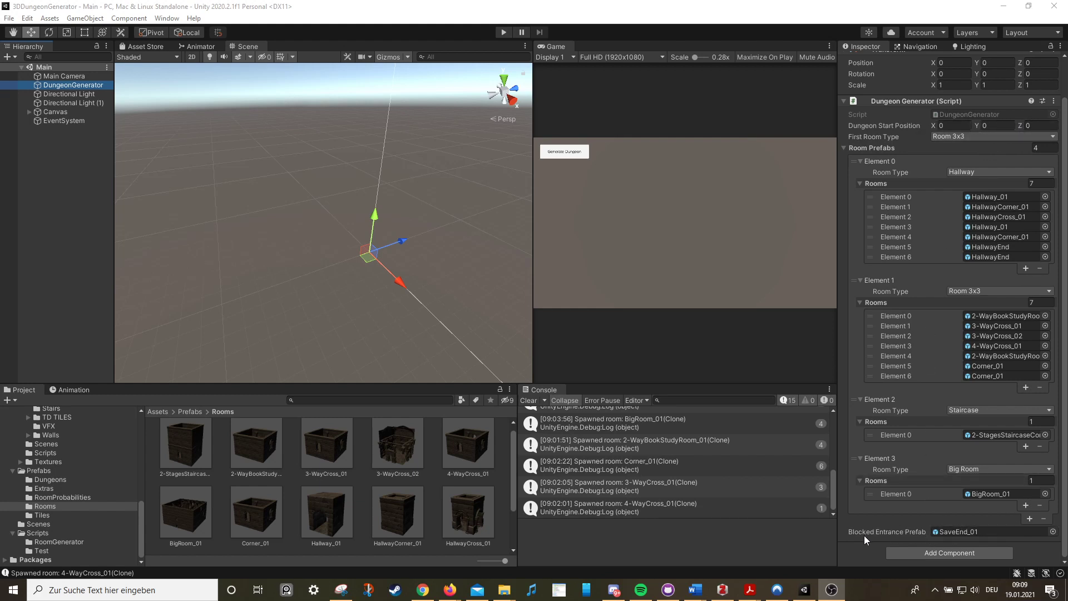
pyautogui.scroll(-2, 406, 521)
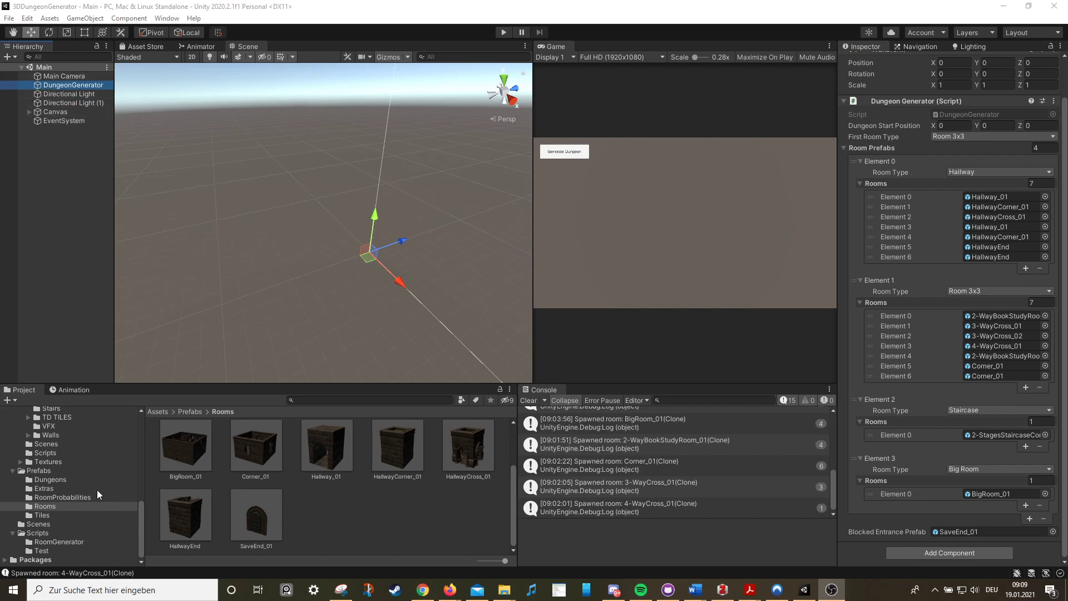
pyautogui.scroll(3, 304, 497)
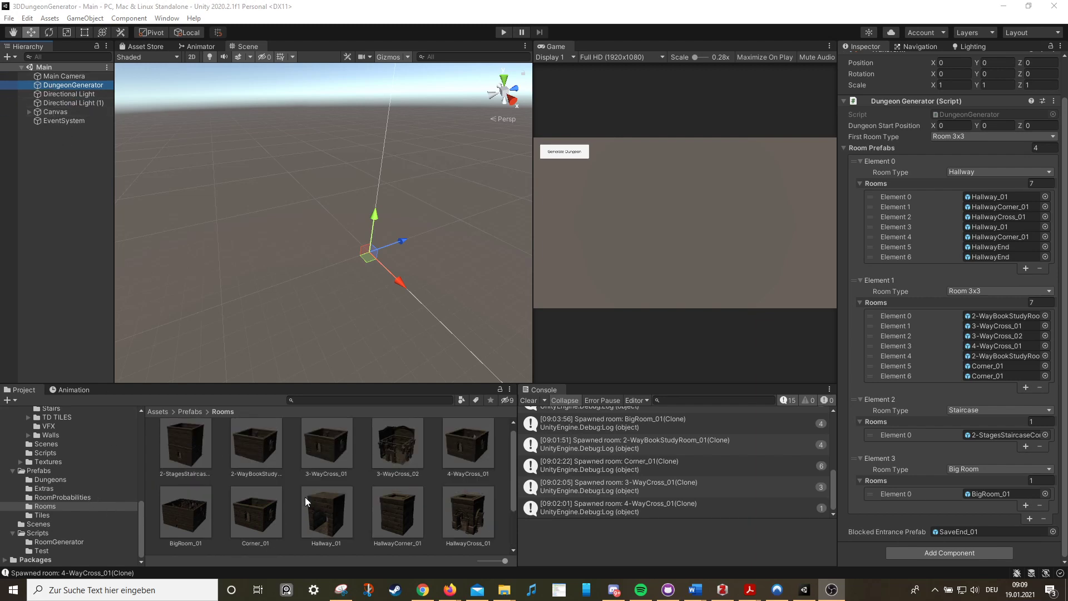
# Open the 2-WayBookStudyRoom_01 prefab and select its TriggerBox_01 collider.
pyautogui.doubleClick(256, 450)
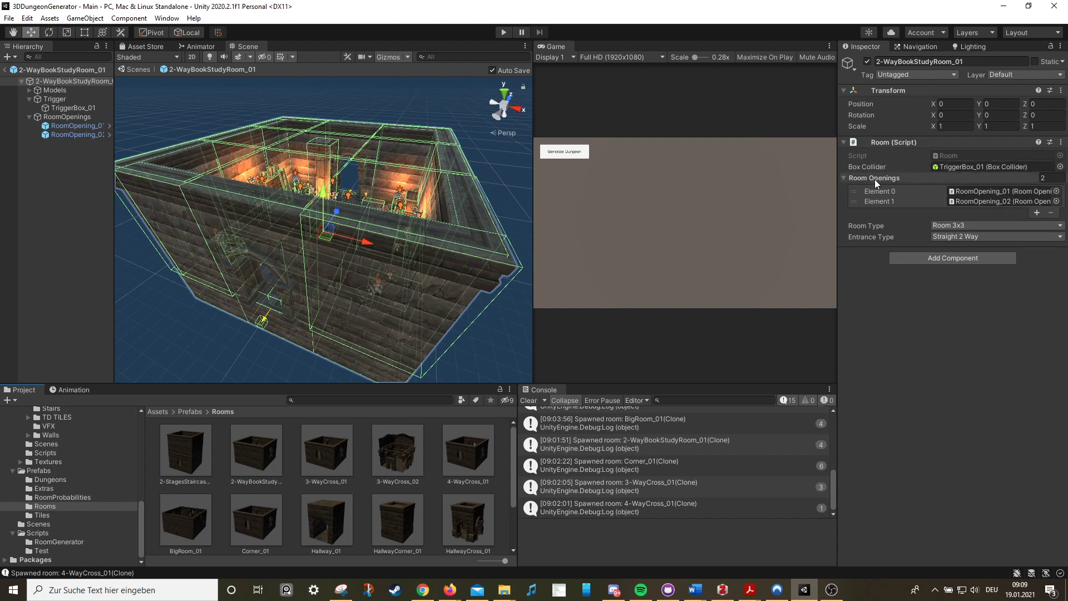
pyautogui.click(85, 110)
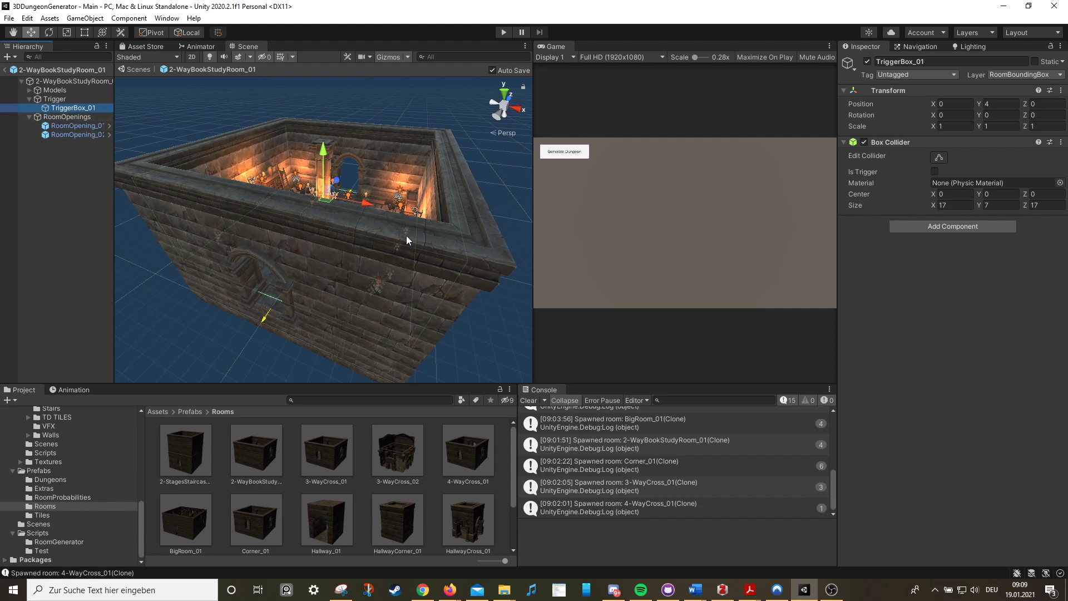
# Inspect RoomOpening_01's colliders and RoomProbability_01 asset, briefly checking the room root's settings.
pyautogui.click(76, 125)
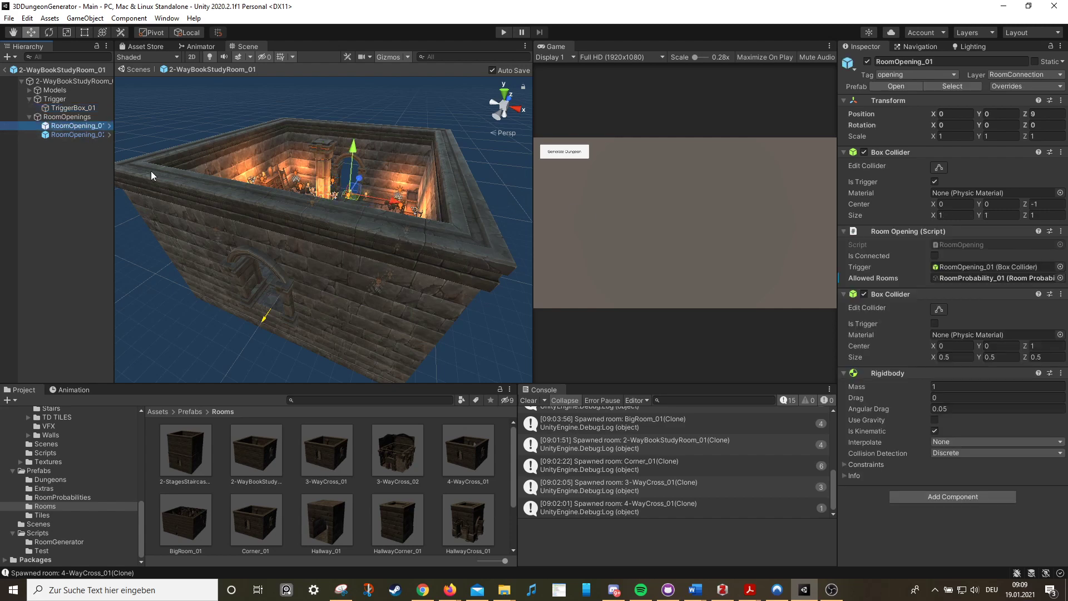
pyautogui.click(62, 82)
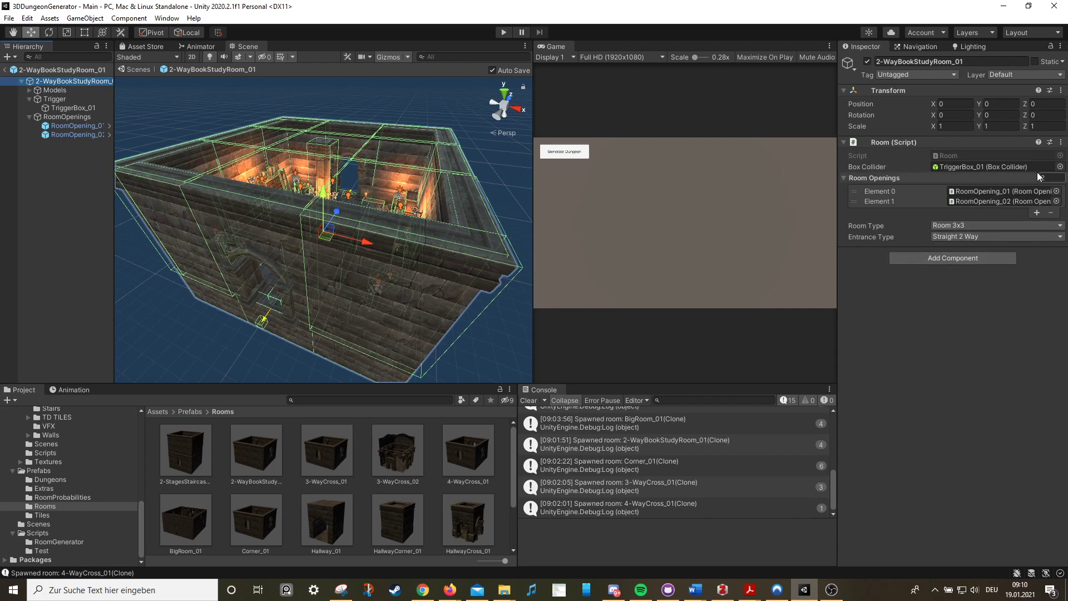
pyautogui.click(73, 125)
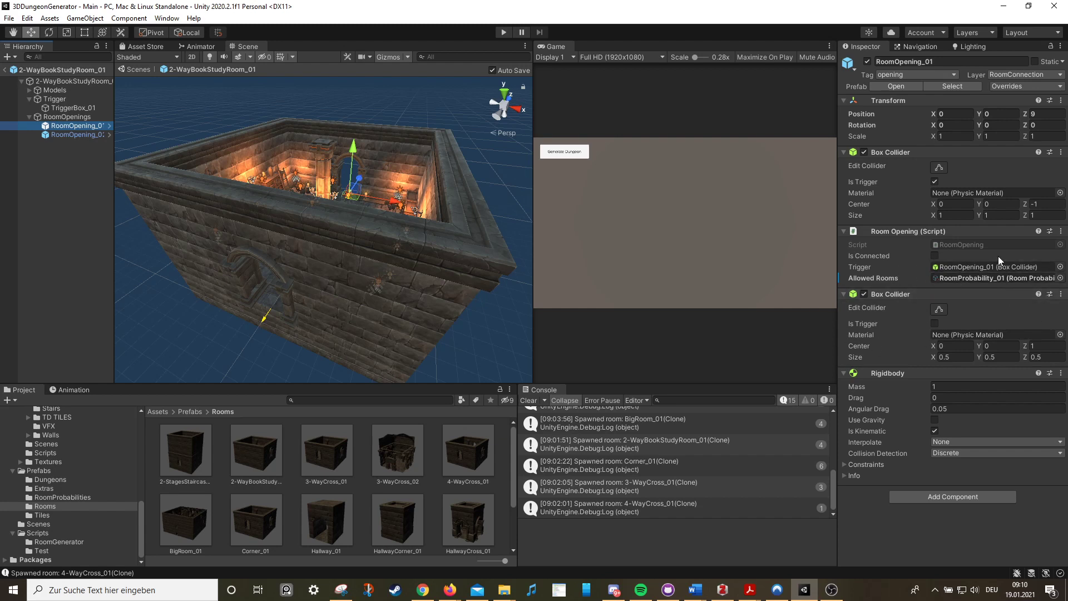
# Orbit the Scene view close to RoomOpening_01's box colliders at the wall edge.
pyautogui.click(579, 283)
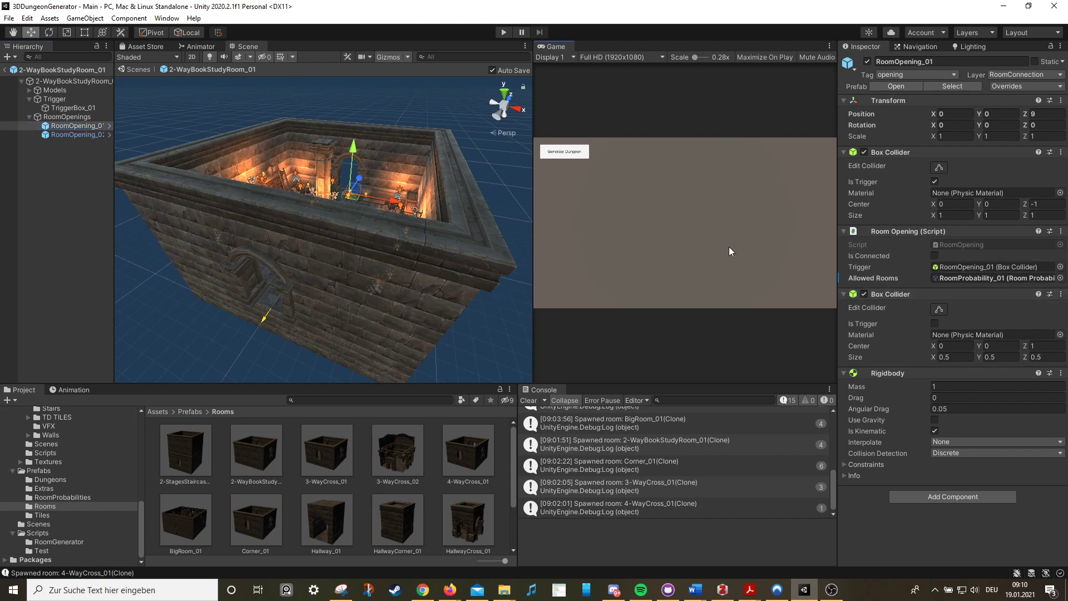
pyautogui.moveTo(401, 188)
pyautogui.mouseDown(button='right')
pyautogui.moveTo(384, 170)
pyautogui.moveTo(251, 200)
pyautogui.moveTo(369, 283)
pyautogui.mouseUp(button='right')
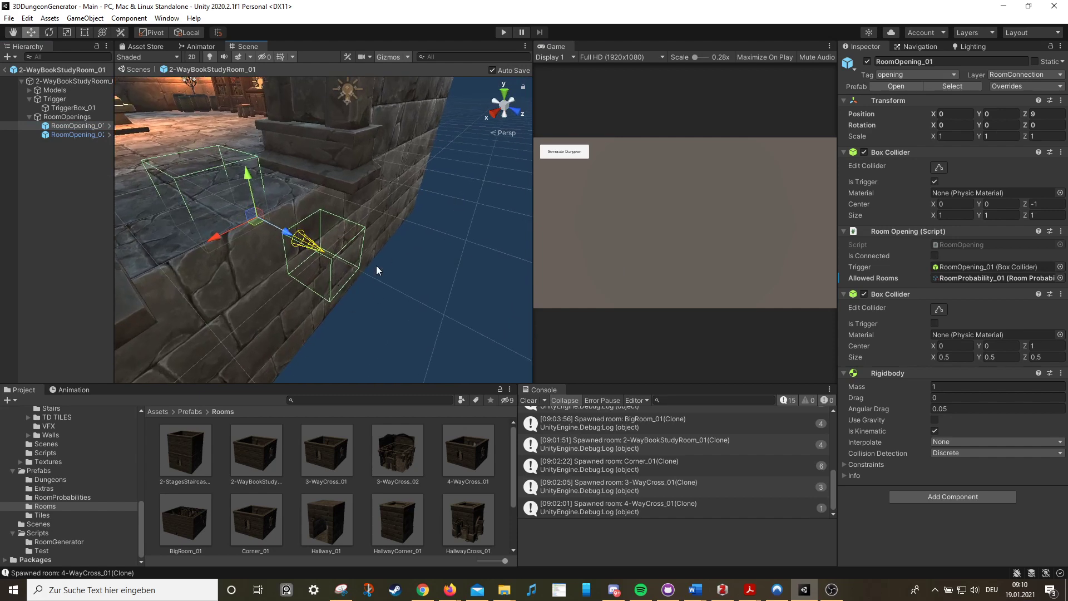
pyautogui.moveTo(377, 266); pyautogui.dragTo(300, 219, button='right')
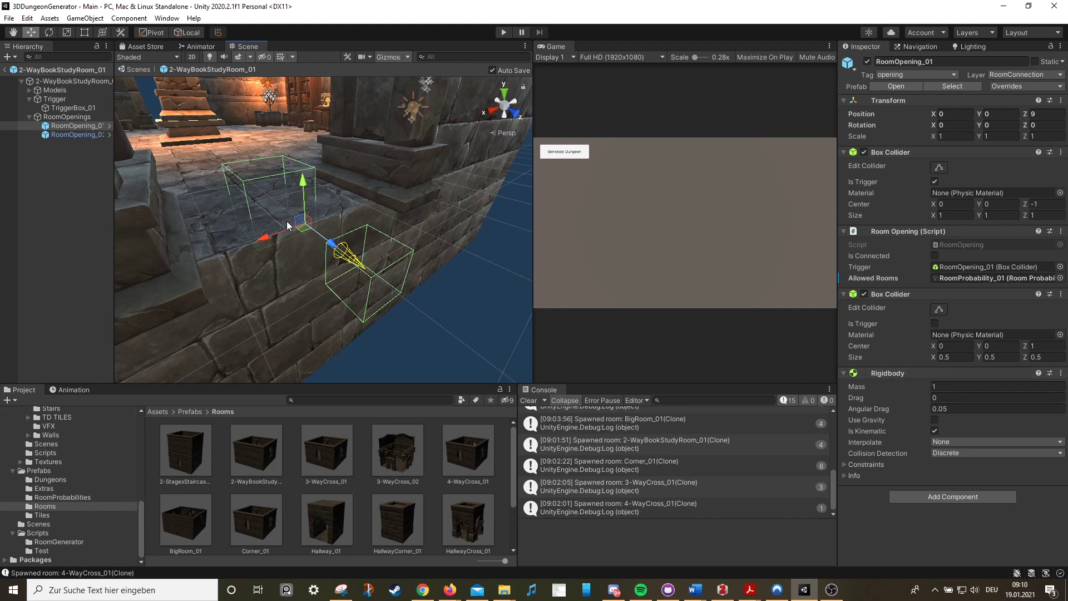
pyautogui.moveTo(307, 223)
pyautogui.mouseDown(button='right')
pyautogui.moveTo(382, 265)
pyautogui.moveTo(380, 238)
pyautogui.moveTo(364, 252)
pyautogui.mouseUp(button='right')
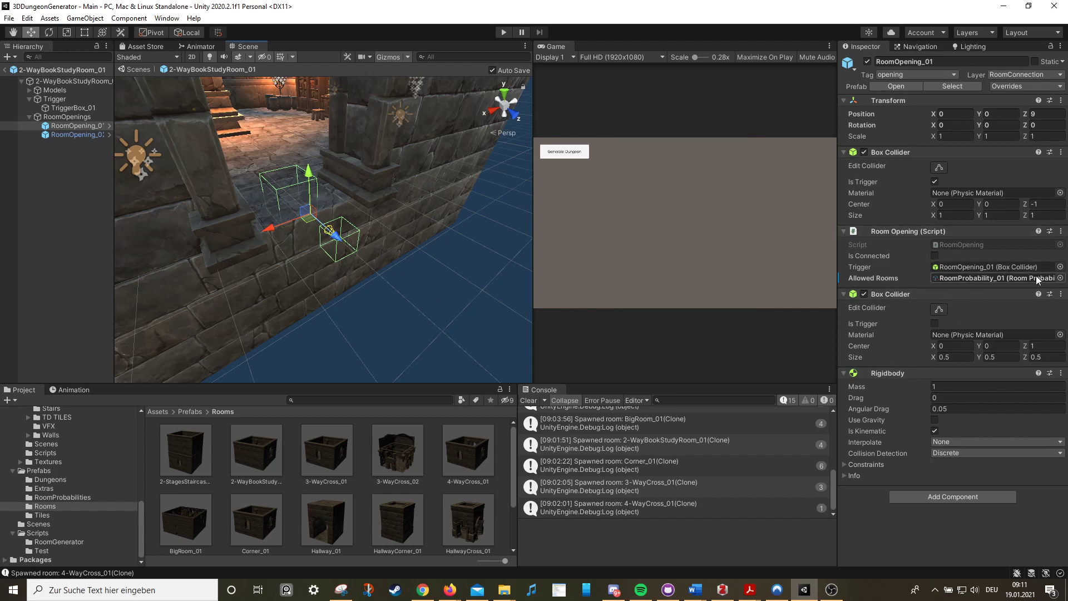
# Review the allowed room types in the RoomProbability and HallwayOnlyProbability assets.
pyautogui.click(61, 496)
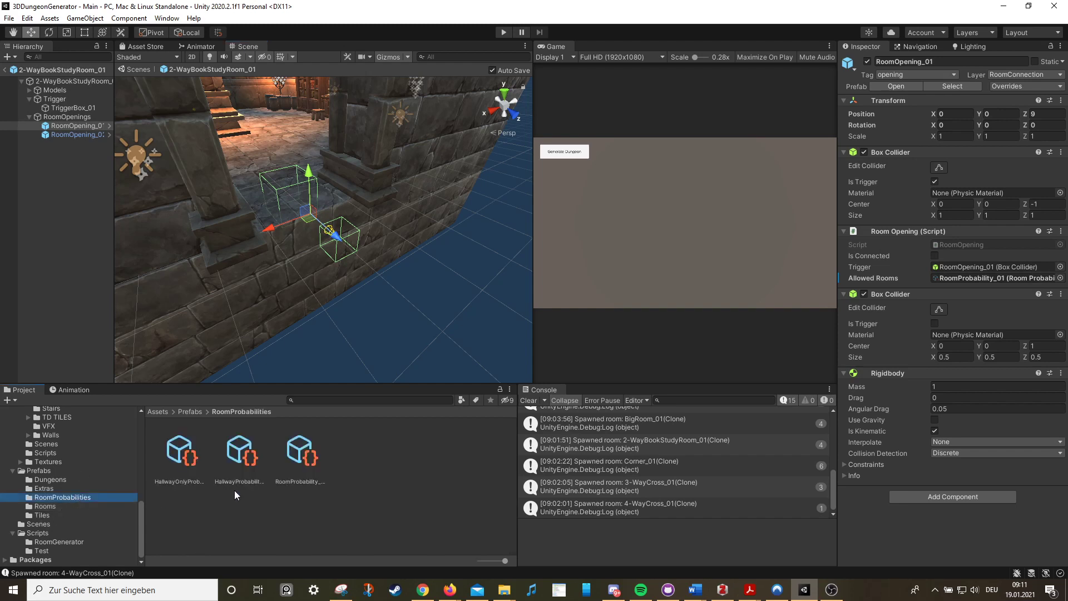
pyautogui.click(301, 455)
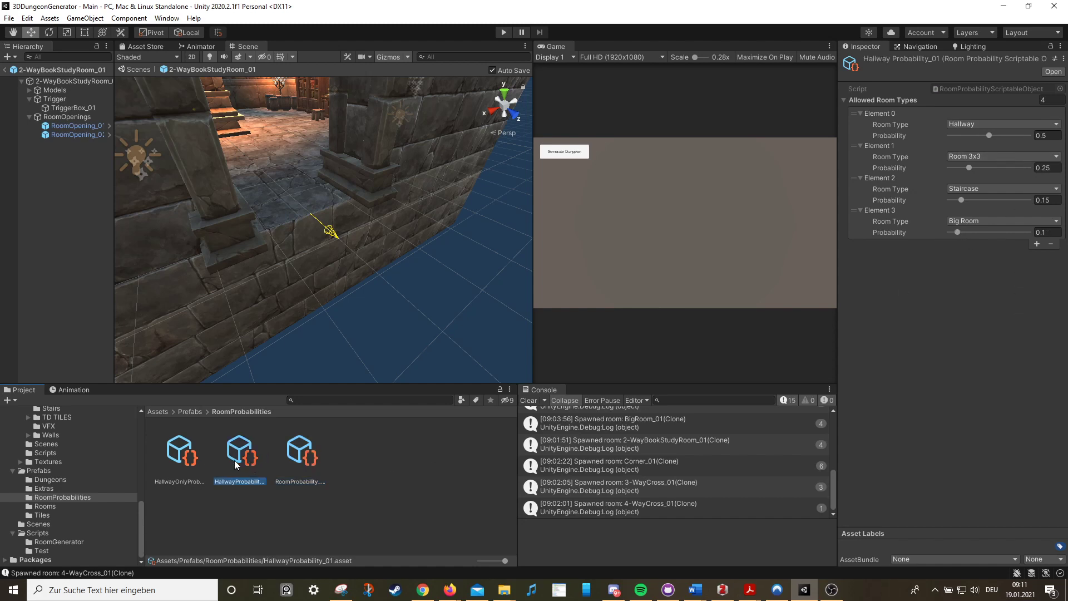
pyautogui.click(188, 461)
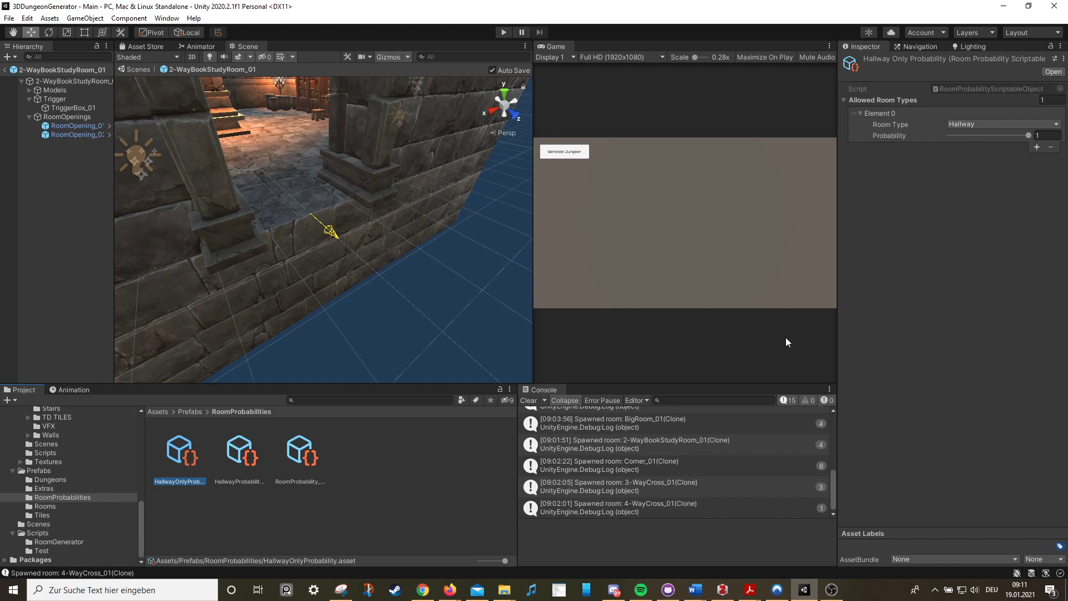
# Leave the room prefab for the Main scene and enter play mode.
pyautogui.click(69, 125)
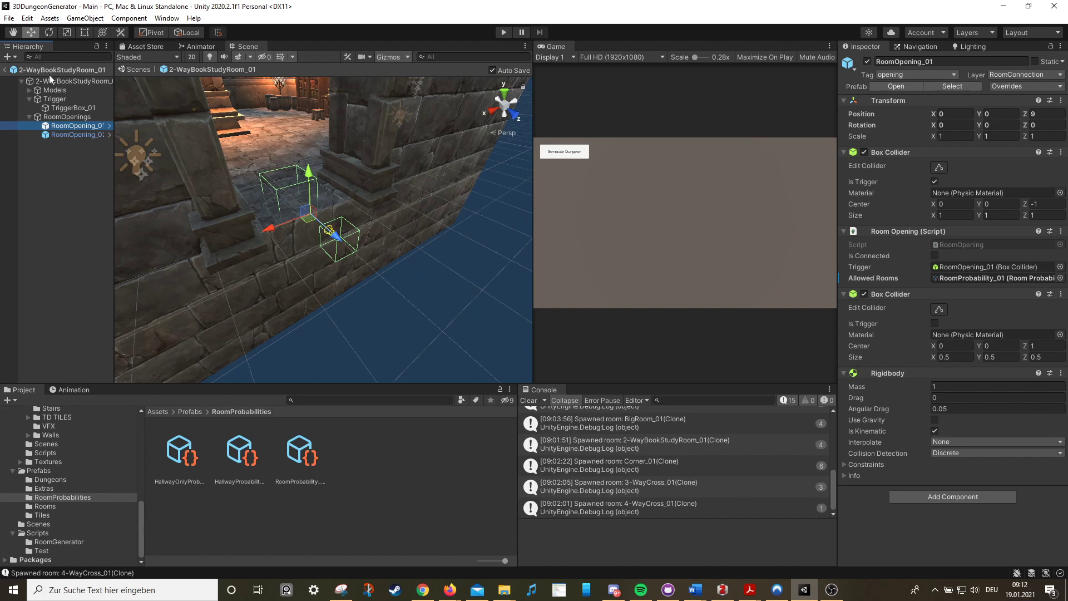
pyautogui.keyDown('alt'); pyautogui.moveTo(472, 130); pyautogui.dragTo(245, 191); pyautogui.keyUp('alt')
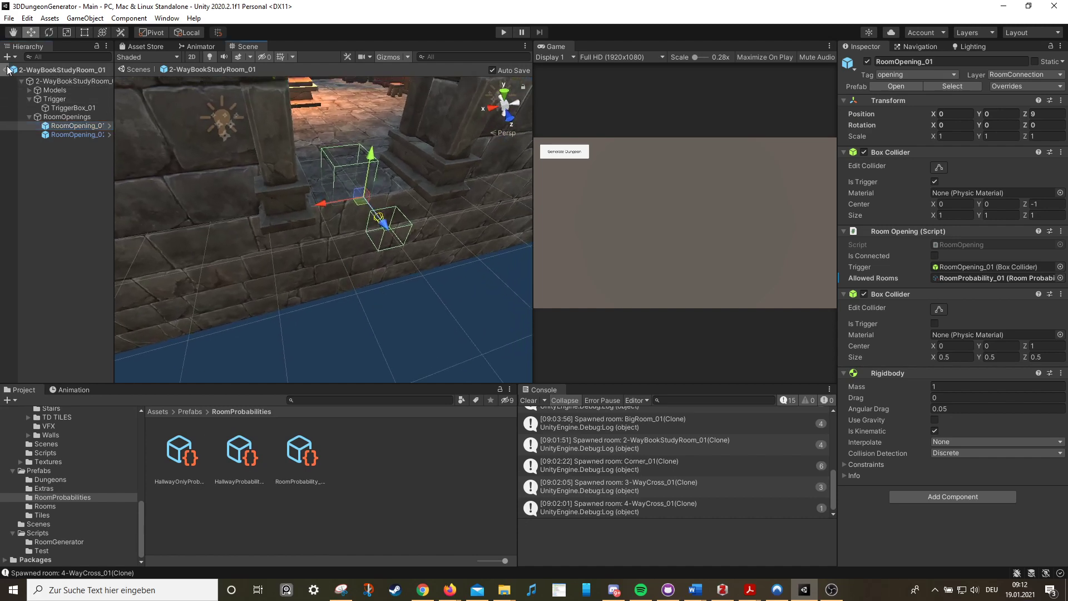
pyautogui.click(9, 69)
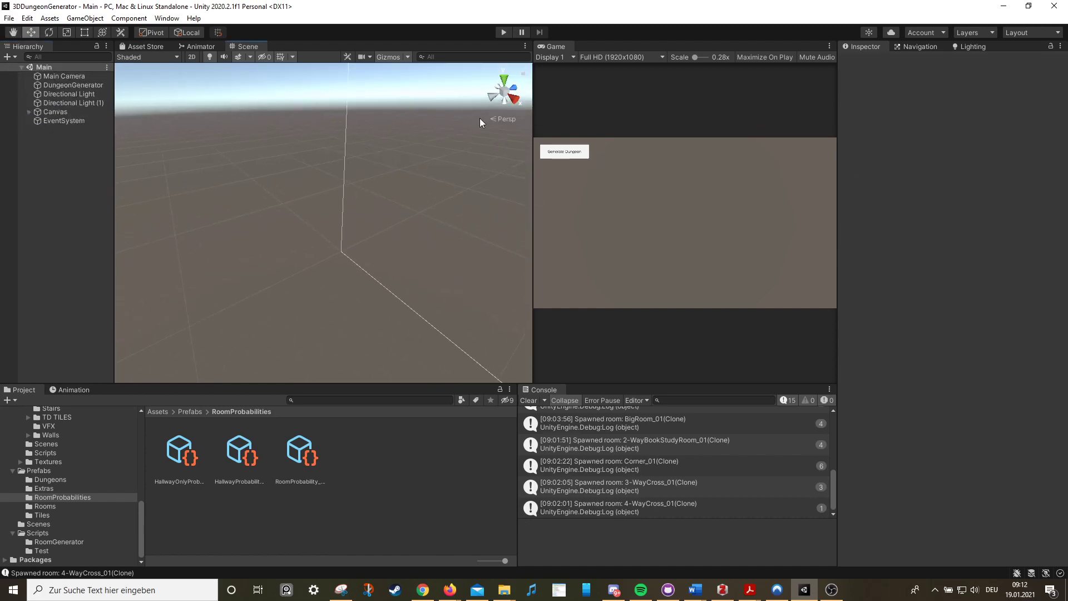
pyautogui.click(501, 33)
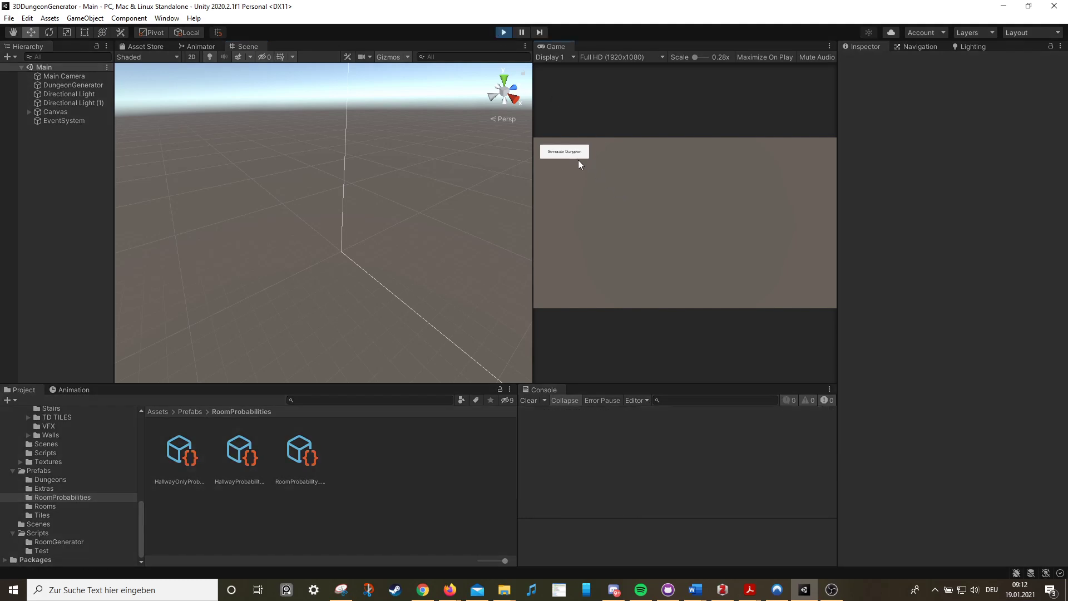
# Generate a dungeon and orbit around the study room, hallway corner and hallway ends.
pyautogui.click(563, 151)
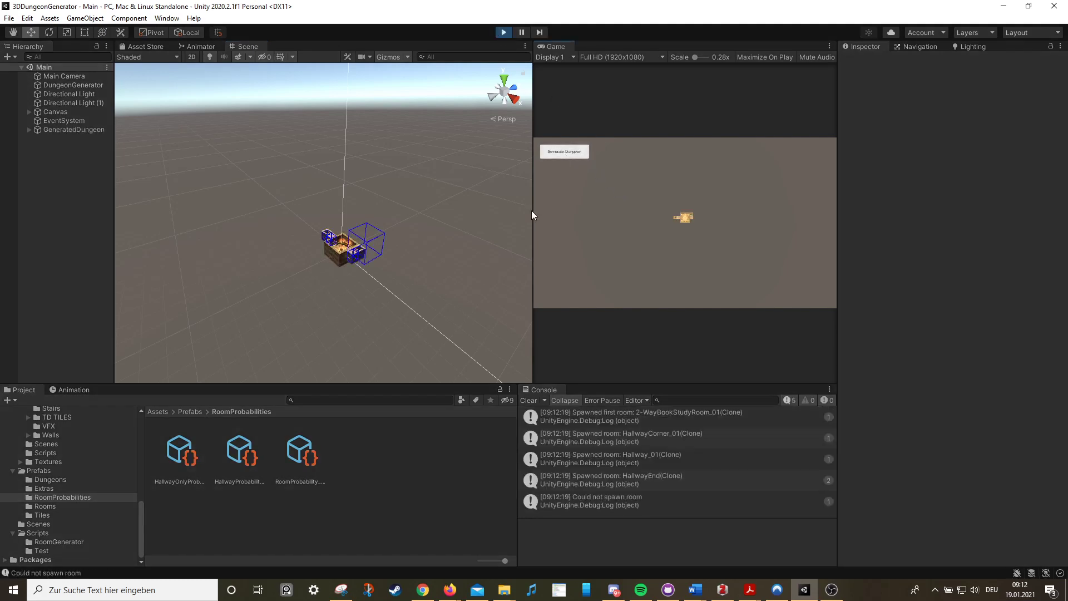
pyautogui.moveTo(444, 224)
pyautogui.mouseDown(button='right')
pyautogui.moveTo(415, 244)
pyautogui.moveTo(529, 249)
pyautogui.moveTo(486, 241)
pyautogui.moveTo(440, 253)
pyautogui.mouseUp(button='right')
pyautogui.scroll(5, 467, 247)
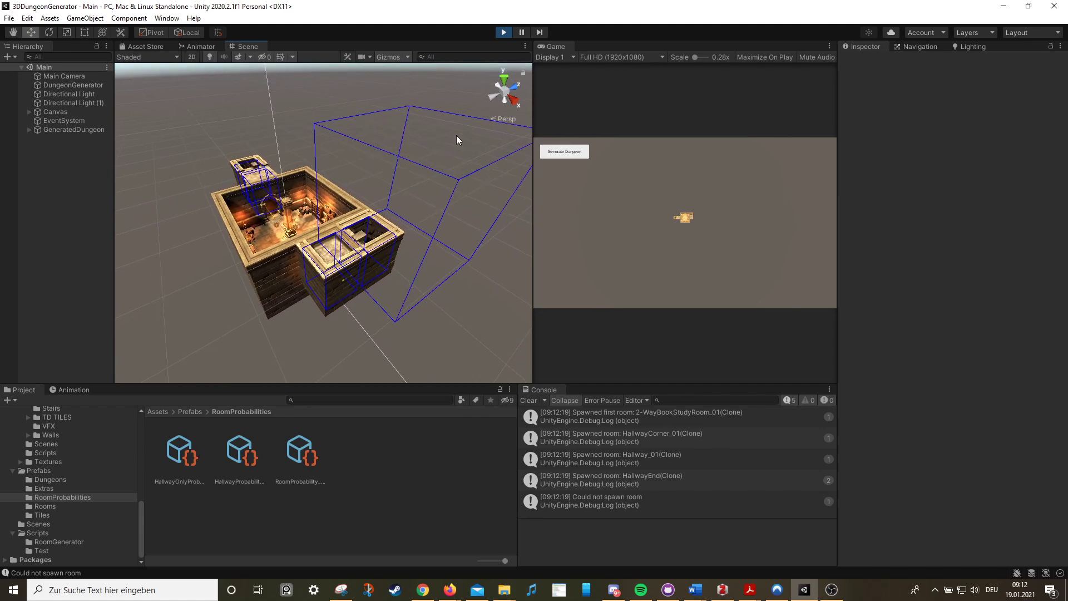
pyautogui.moveTo(383, 116); pyautogui.dragTo(382, 178, button='right')
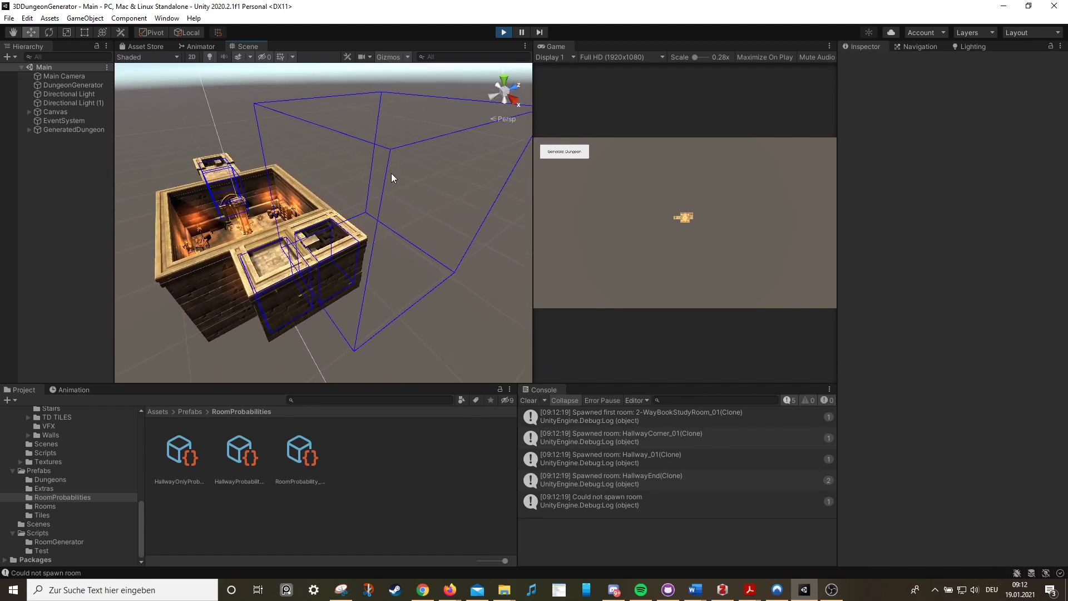
pyautogui.click(393, 261)
pyautogui.moveTo(415, 223); pyautogui.dragTo(407, 229, button='right')
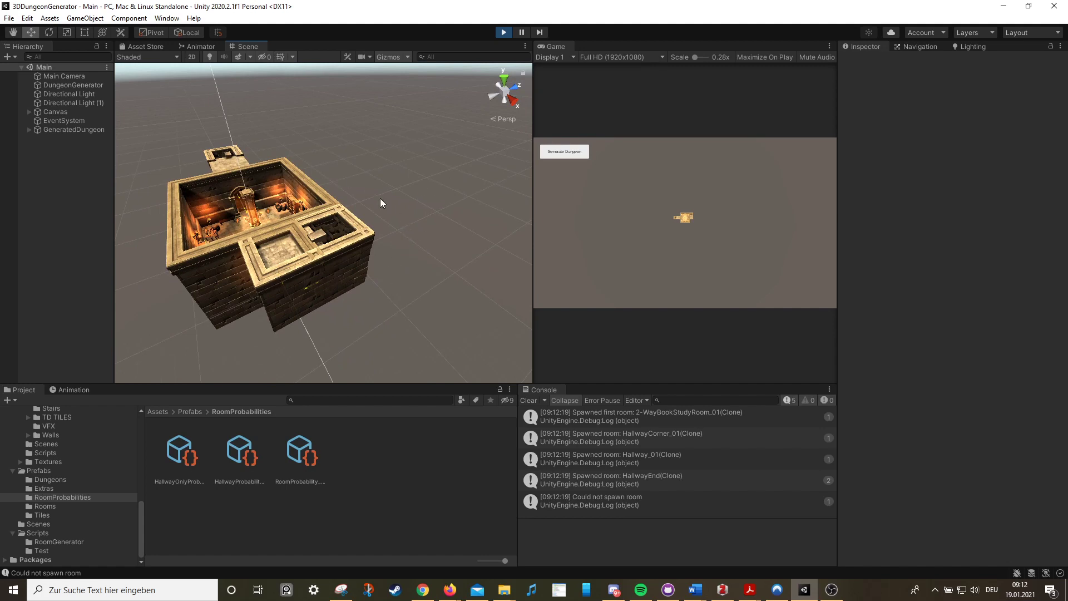
pyautogui.moveTo(394, 291); pyautogui.dragTo(365, 283, button='right')
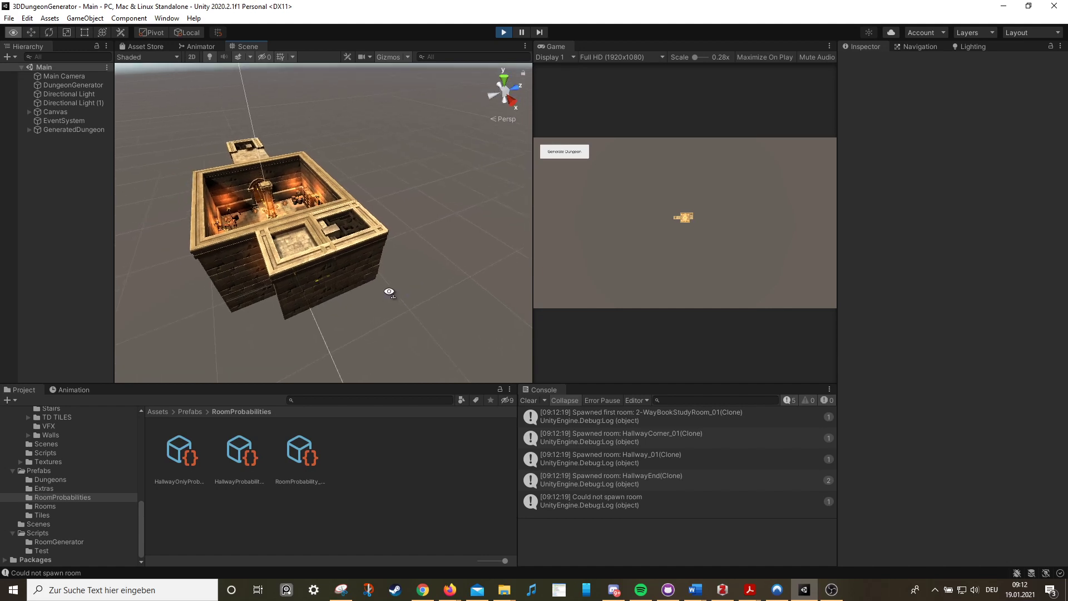
pyautogui.moveTo(377, 133)
pyautogui.mouseDown(button='right')
pyautogui.moveTo(449, 152)
pyautogui.moveTo(383, 217)
pyautogui.mouseUp(button='right')
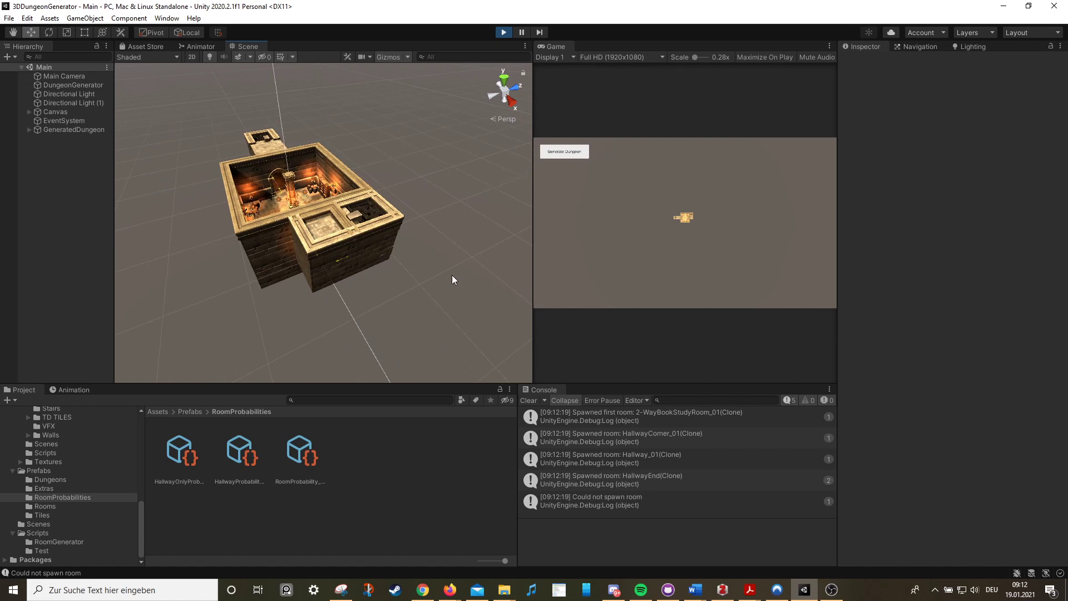
# Regenerate the dungeon and orbit around the new layout starting from a 3-WayCross room.
pyautogui.click(565, 151)
pyautogui.moveTo(398, 273)
pyautogui.mouseDown(button='right')
pyautogui.moveTo(296, 286)
pyautogui.moveTo(297, 276)
pyautogui.mouseUp(button='right')
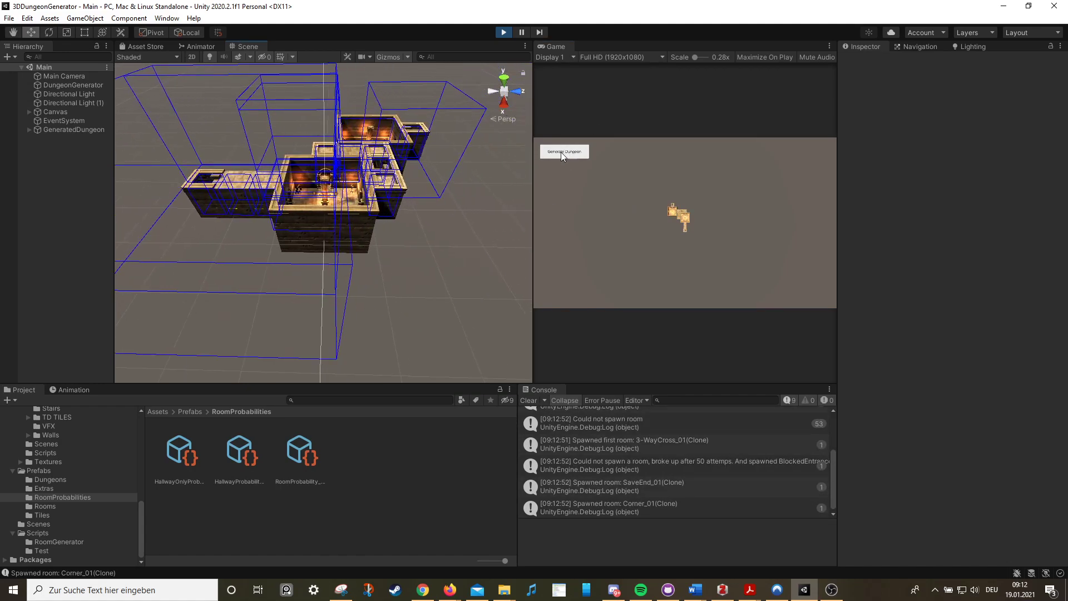
pyautogui.moveTo(317, 209)
pyautogui.mouseDown(button='right')
pyautogui.moveTo(249, 210)
pyautogui.moveTo(349, 175)
pyautogui.mouseUp(button='right')
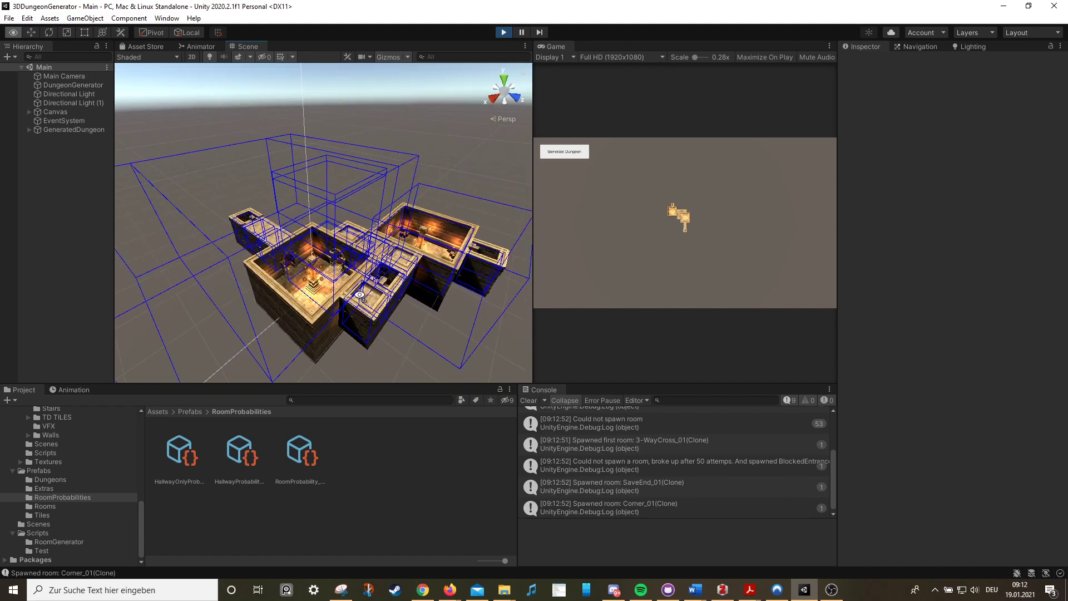
pyautogui.moveTo(340, 287); pyautogui.dragTo(359, 267, button='right')
# Regenerate and fly over the large layout with BigRoom_01 and 2-StagesStaircaseCorner rooms.
pyautogui.click(565, 152)
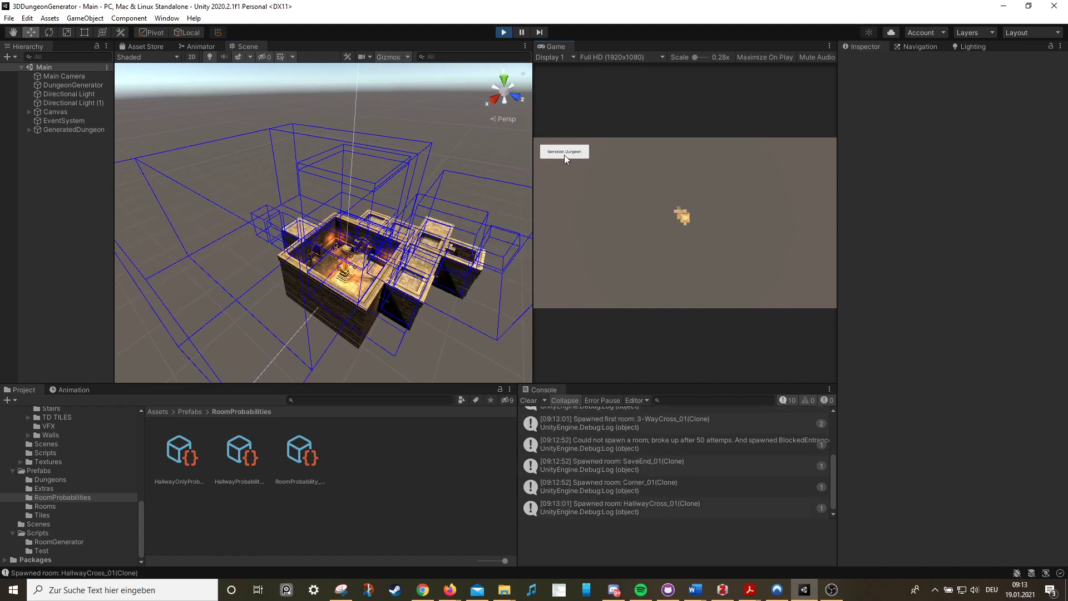
pyautogui.moveTo(441, 270)
pyautogui.mouseDown(button='right')
pyautogui.moveTo(453, 265)
pyautogui.moveTo(409, 216)
pyautogui.moveTo(406, 176)
pyautogui.moveTo(356, 119)
pyautogui.moveTo(331, 343)
pyautogui.moveTo(397, 349)
pyautogui.moveTo(173, 359)
pyautogui.moveTo(438, 282)
pyautogui.moveTo(390, 289)
pyautogui.moveTo(489, 320)
pyautogui.moveTo(290, 279)
pyautogui.moveTo(325, 290)
pyautogui.moveTo(527, 250)
pyautogui.moveTo(657, 272)
pyautogui.mouseUp(button='right')
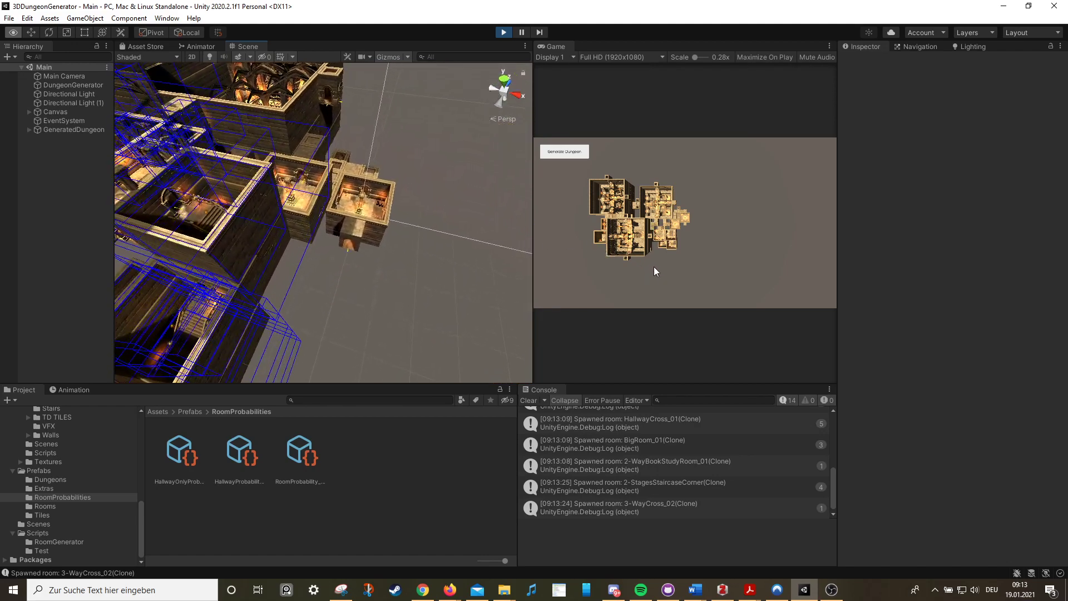
pyautogui.moveTo(417, 249)
pyautogui.mouseDown(button='right')
pyautogui.moveTo(359, 278)
pyautogui.moveTo(353, 203)
pyautogui.moveTo(221, 160)
pyautogui.moveTo(108, 264)
pyautogui.moveTo(344, 249)
pyautogui.moveTo(387, 201)
pyautogui.moveTo(428, 275)
pyautogui.moveTo(355, 257)
pyautogui.moveTo(512, 278)
pyautogui.moveTo(357, 261)
pyautogui.moveTo(299, 209)
pyautogui.moveTo(171, 254)
pyautogui.moveTo(104, 219)
pyautogui.mouseUp(button='right')
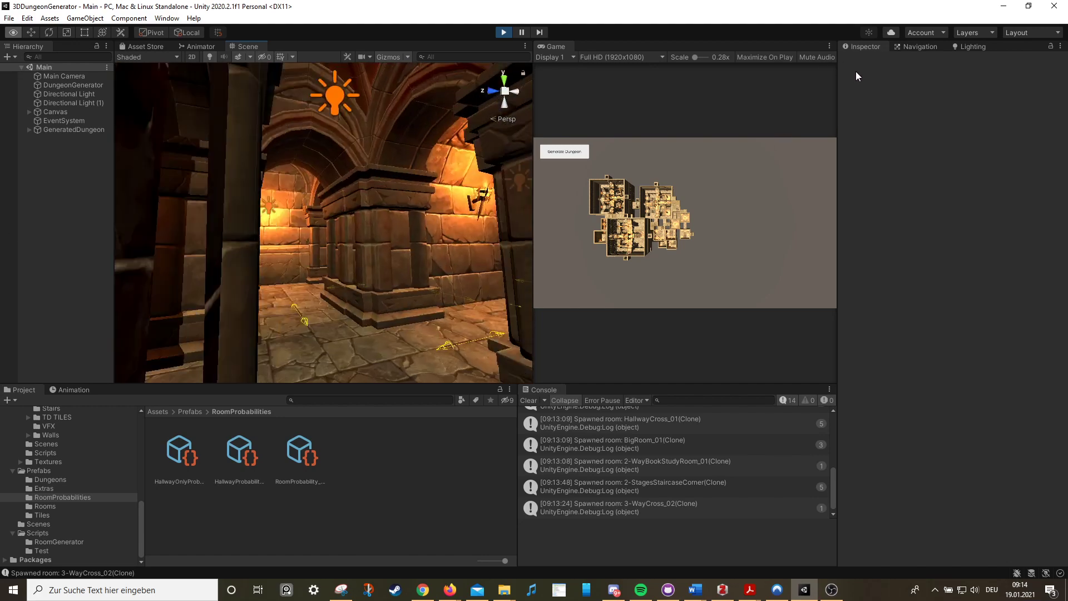
pyautogui.moveTo(615, 100)
pyautogui.mouseDown(button='right')
pyautogui.moveTo(529, 101)
pyautogui.moveTo(406, 78)
pyautogui.moveTo(522, 108)
pyautogui.moveTo(641, 109)
pyautogui.mouseUp(button='right')
pyautogui.press('Up')
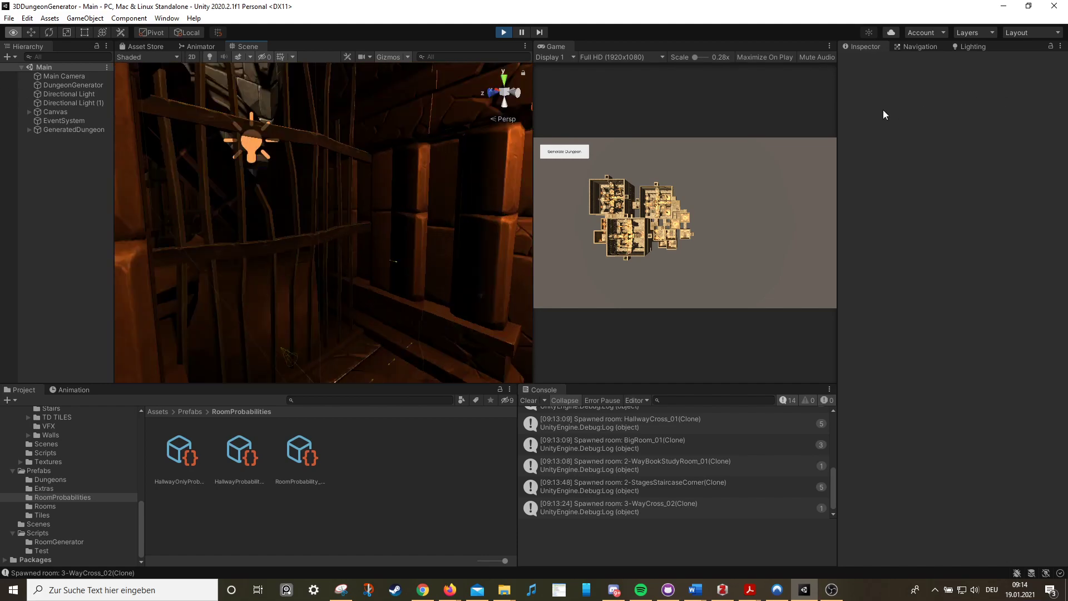
pyautogui.moveTo(603, 111); pyautogui.dragTo(665, 94, button='right')
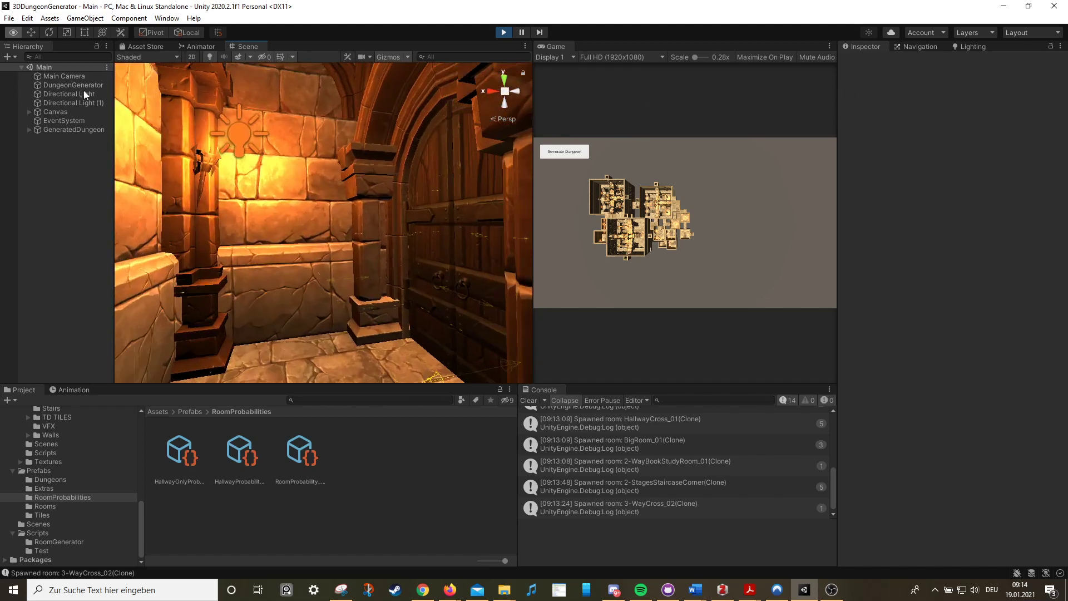
pyautogui.moveTo(150, 96); pyautogui.dragTo(185, 101, button='right')
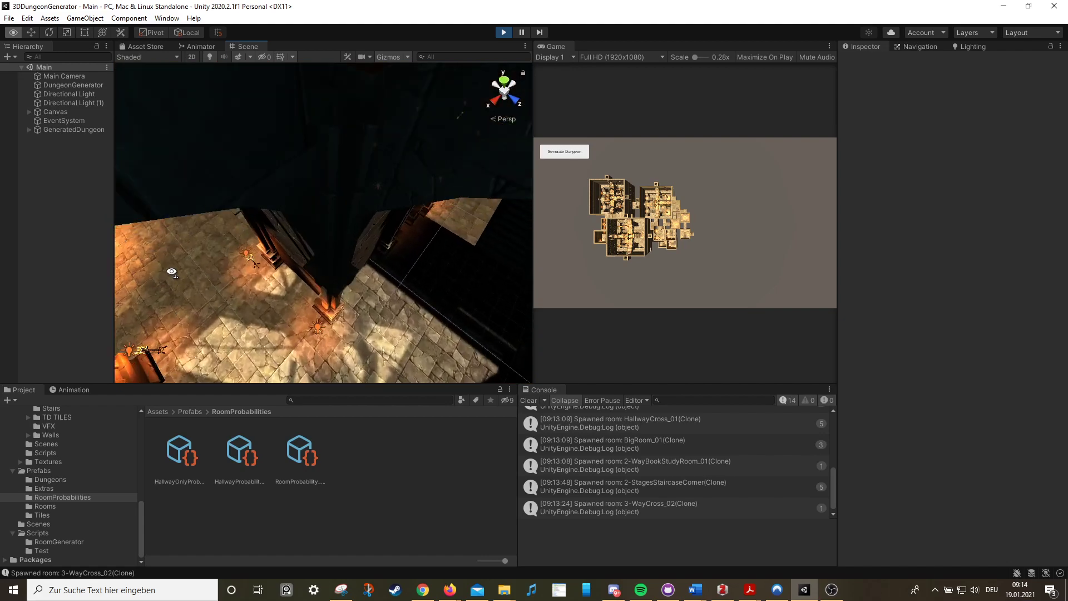
pyautogui.moveTo(162, 267); pyautogui.dragTo(251, 267, button='right')
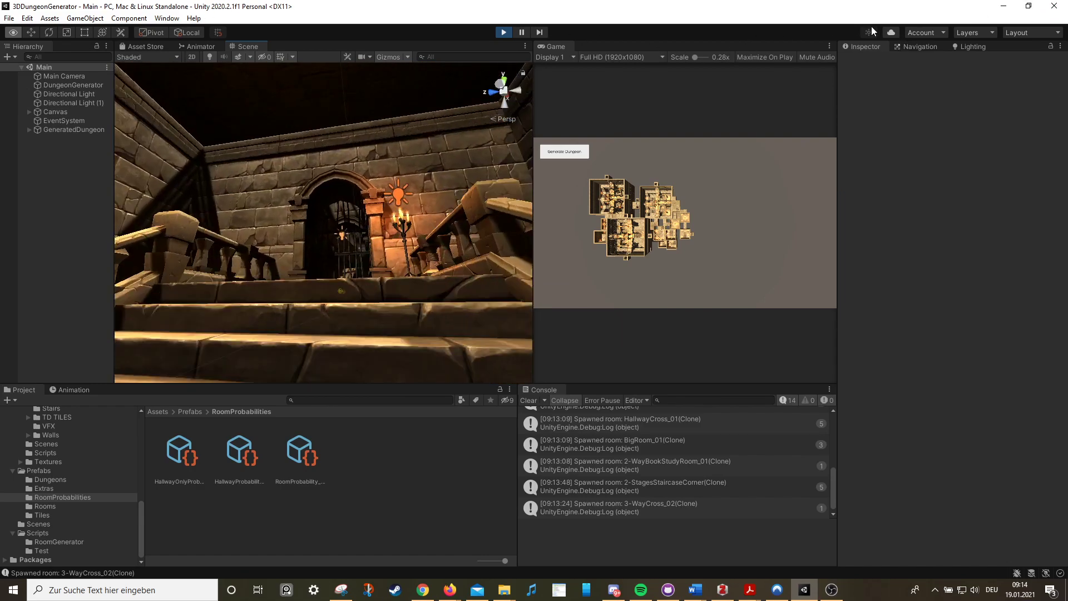
pyautogui.moveTo(334, 208)
pyautogui.mouseDown(button='right')
pyautogui.moveTo(281, 294)
pyautogui.moveTo(348, 268)
pyautogui.moveTo(278, 260)
pyautogui.moveTo(167, 300)
pyautogui.moveTo(152, 194)
pyautogui.moveTo(369, 224)
pyautogui.mouseUp(button='right')
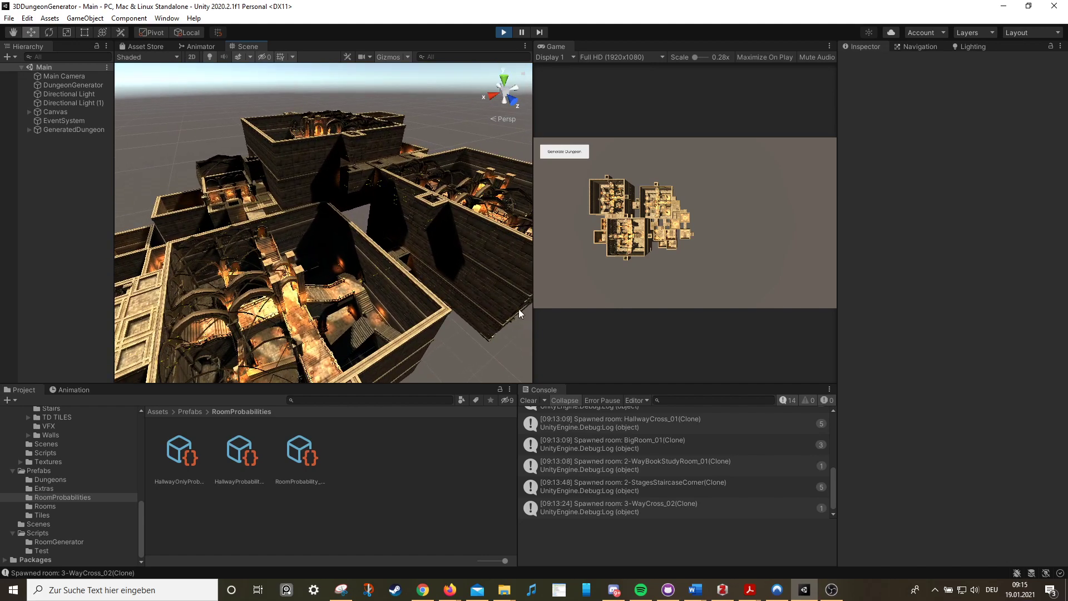
pyautogui.moveTo(404, 254)
pyautogui.mouseDown(button='right')
pyautogui.moveTo(354, 296)
pyautogui.moveTo(462, 254)
pyautogui.mouseUp(button='right')
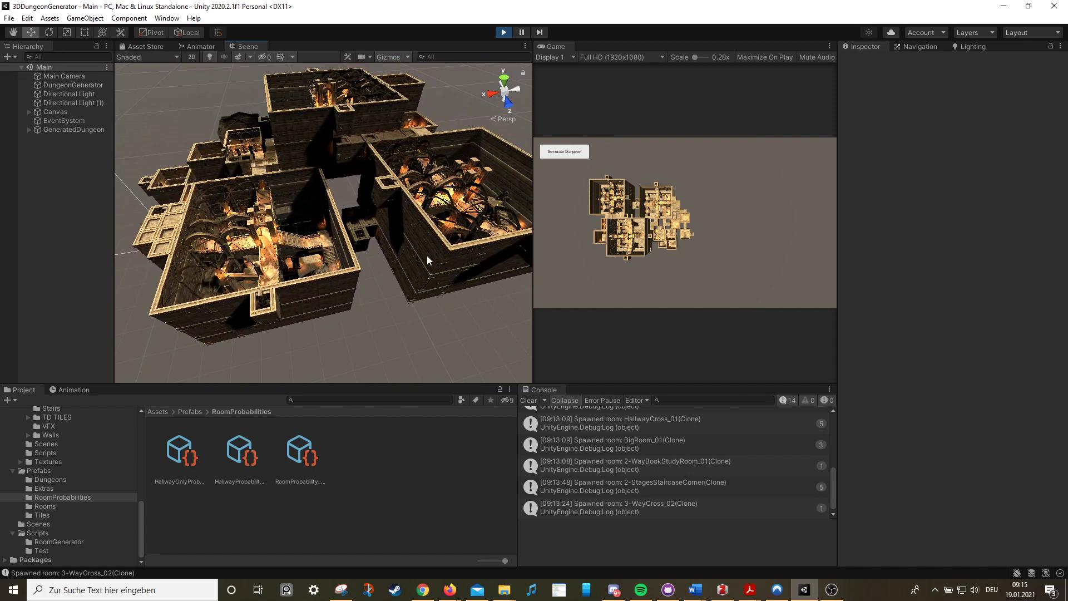